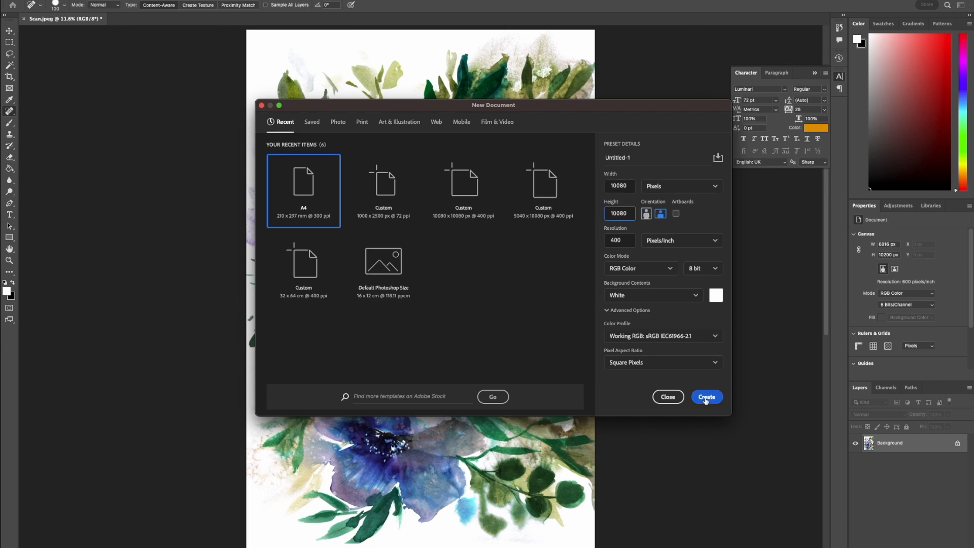
Create a 10080 × 10080 px RGB document at 400 pixels/inch with a white background.
{"action": "left_click", "coordinate": [706, 396]}
Delete the white background areas around and between the flowers in the scan, and clear the selection.
{"action": "key", "text": "Delete"}
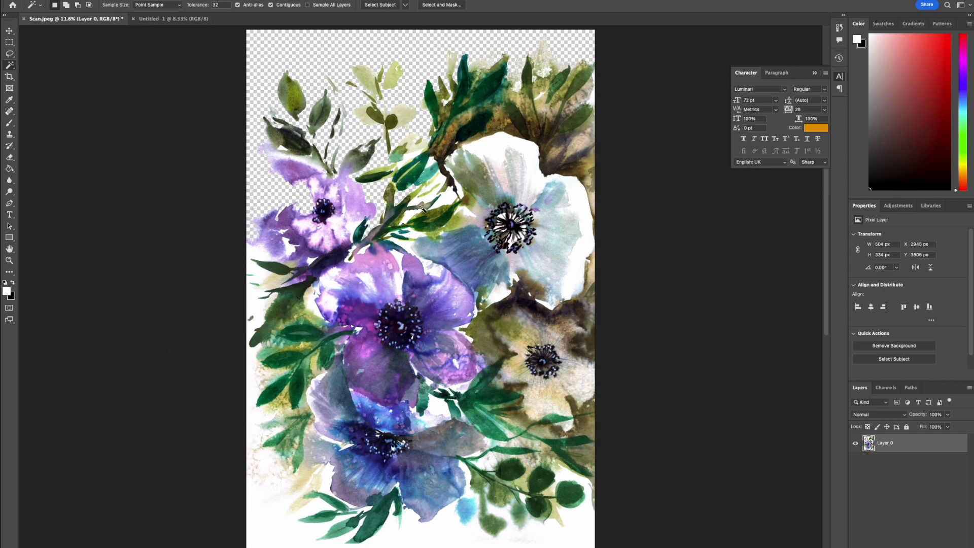
{"action": "left_click", "coordinate": [442, 389]}
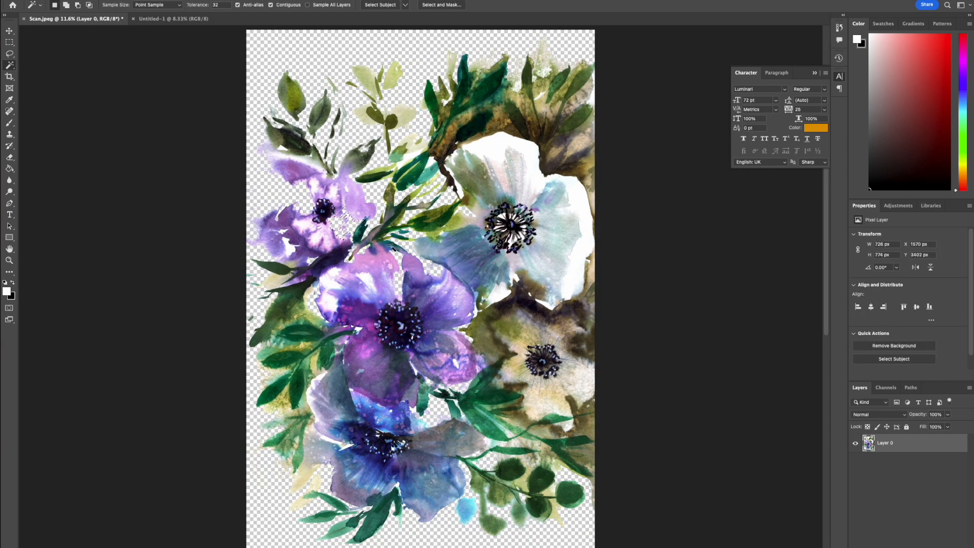
{"action": "left_click", "coordinate": [291, 247]}
{"action": "key", "text": "Delete"}
{"action": "left_click", "coordinate": [9, 31]}
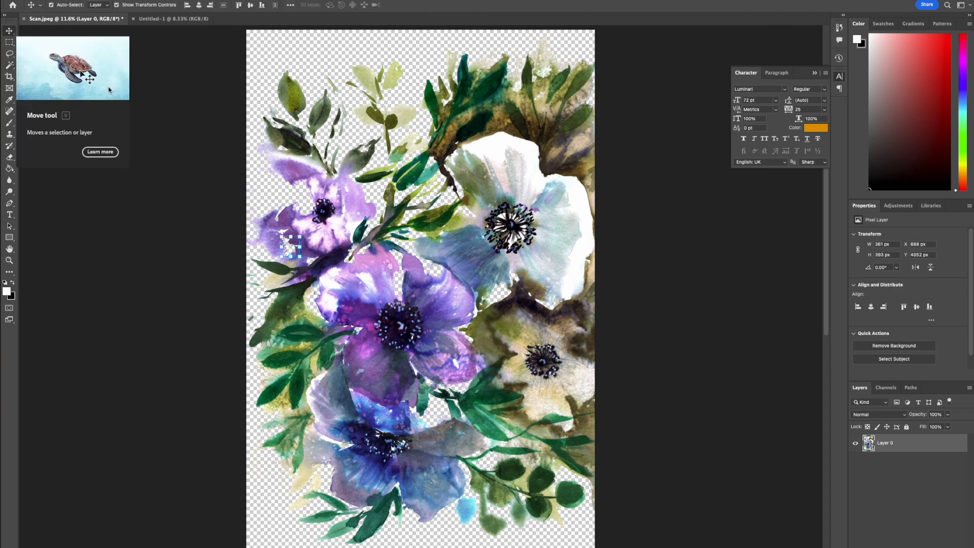
{"action": "key", "text": "super+d"}
Rotate the floral artwork a quarter turn clockwise and fit it with clear space around its edges.
{"action": "left_click_drag", "start_coordinate": [594, 543], "coordinate": [573, 482]}
{"action": "left_click_drag", "start_coordinate": [507, 187], "coordinate": [519, 191]}
{"action": "key", "text": "Return"}
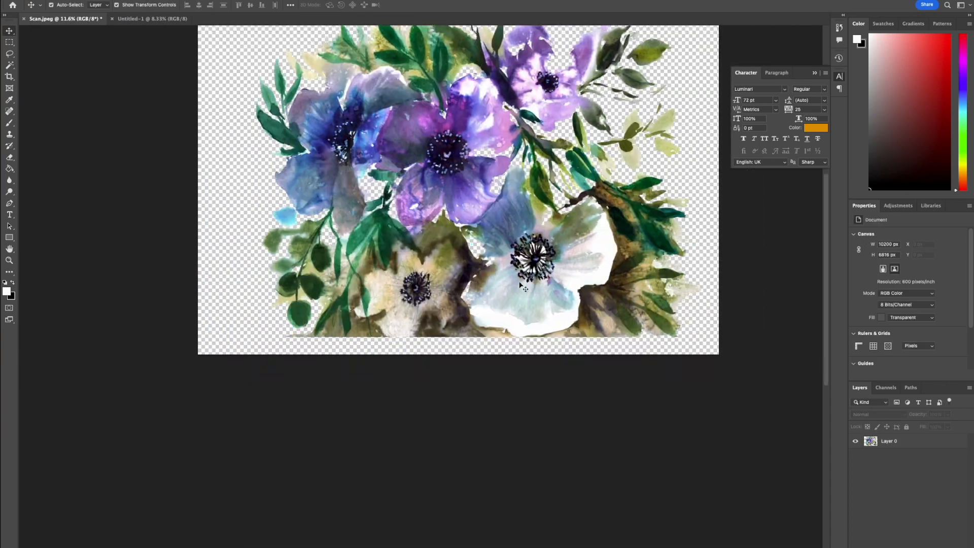
Erase the straight cut edges beneath the beige flower, white flower and brown leaves to give them natural outlines.
{"action": "key", "text": "ctrl+plus"}
{"action": "key", "text": "ctrl+plus"}
{"action": "key", "text": "ctrl+plus"}
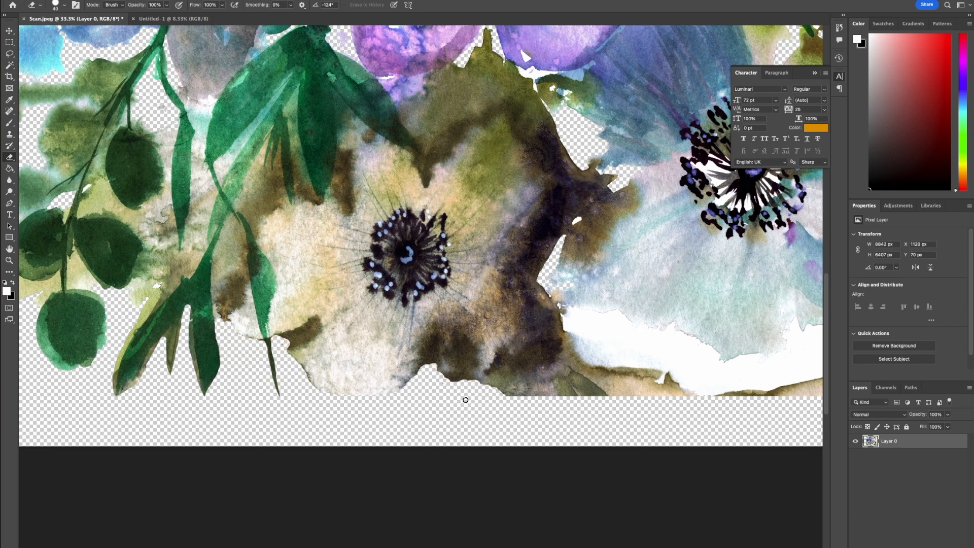
{"action": "scroll", "coordinate": [736, 398], "scroll_direction": "right", "scroll_amount": 5}
{"action": "left_click_drag", "start_coordinate": [606, 381], "coordinate": [664, 403]}
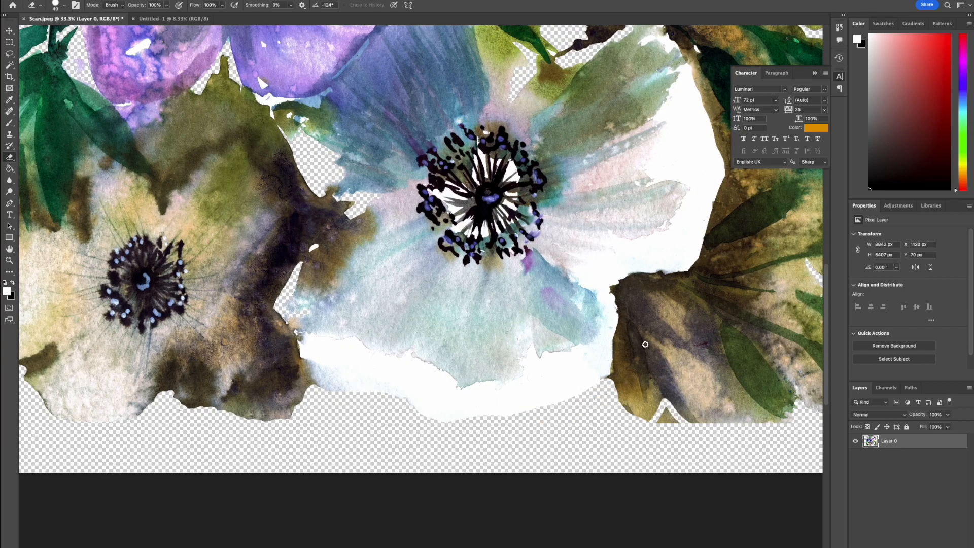
{"action": "left_click_drag", "start_coordinate": [710, 423], "coordinate": [789, 426]}
{"action": "scroll", "coordinate": [781, 429], "scroll_direction": "right", "scroll_amount": 5}
{"action": "scroll", "coordinate": [624, 441], "scroll_direction": "up", "scroll_amount": 1}
Clone-stamp painted texture along the lower edges of the leaves and the beige and white flowers to repair their outlines.
{"action": "key", "text": "s"}
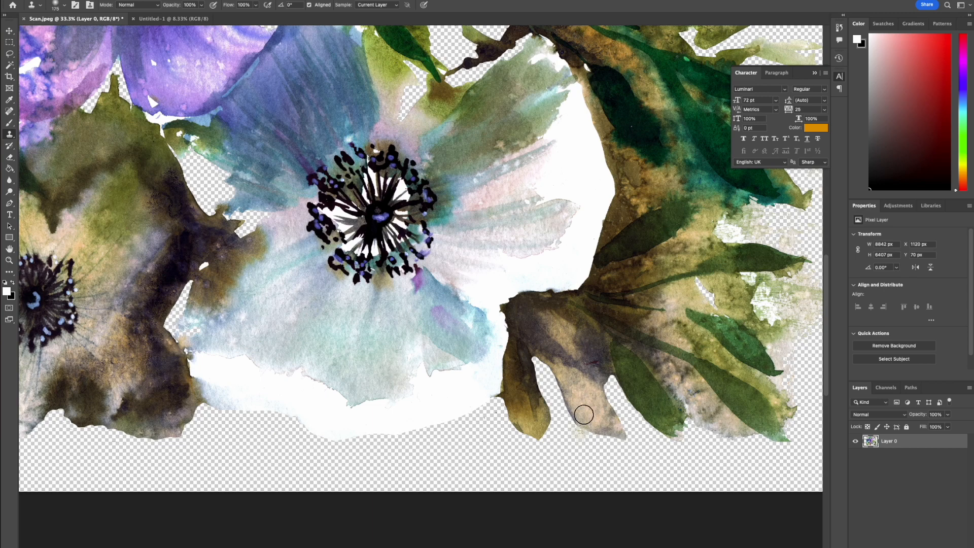
{"action": "left_click_drag", "start_coordinate": [543, 379], "coordinate": [692, 361]}
{"action": "left_click", "coordinate": [908, 487]}
{"action": "left_click", "coordinate": [154, 391], "text": "alt"}
{"action": "left_click", "coordinate": [528, 191]}
{"action": "left_click", "coordinate": [908, 441]}
{"action": "left_click", "coordinate": [154, 391], "text": "alt"}
{"action": "left_click_drag", "start_coordinate": [212, 396], "coordinate": [253, 407]}
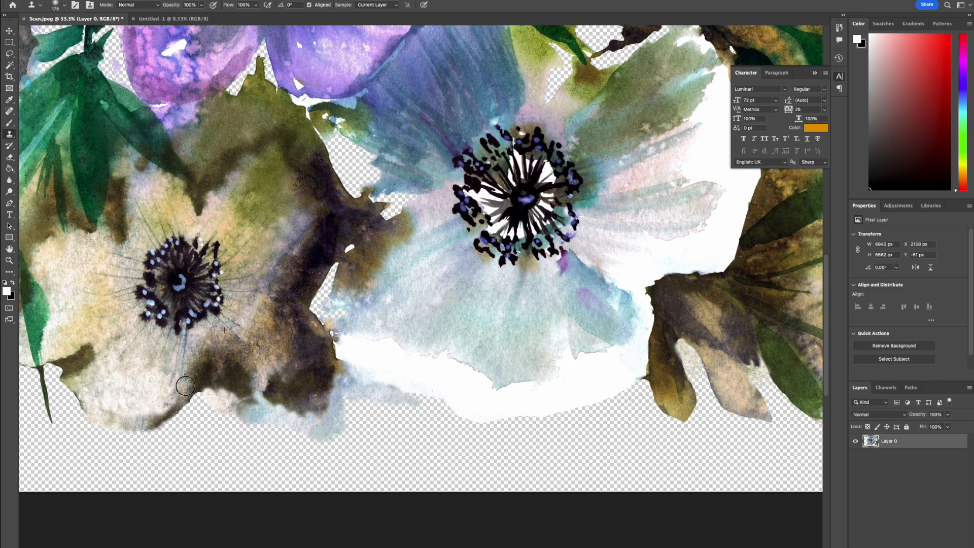
{"action": "scroll", "coordinate": [92, 346], "scroll_direction": "left", "scroll_amount": 6}
{"action": "scroll", "coordinate": [92, 346], "scroll_direction": "up", "scroll_amount": 1}
{"action": "key", "text": "super+minus"}
{"action": "key", "text": "super+minus"}
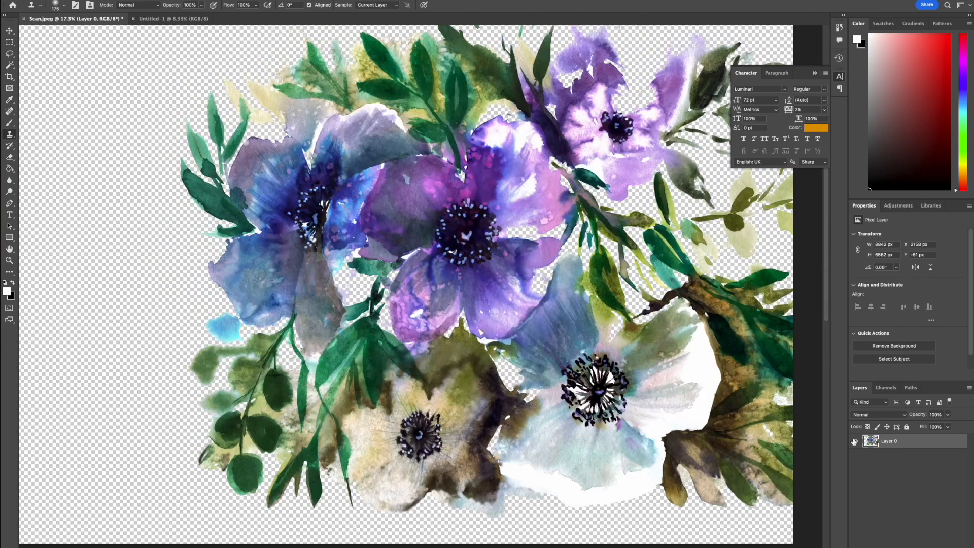
Bring the cleaned artwork into the square document overhanging its upper-left corner, and duplicate it for the repeat layout.
{"action": "key", "text": "v"}
{"action": "left_click_drag", "start_coordinate": [532, 284], "coordinate": [426, 295]}
{"action": "left_click", "coordinate": [726, 280]}
{"action": "scroll", "coordinate": [726, 279], "scroll_direction": "up", "scroll_amount": 4}
{"action": "left_click", "coordinate": [908, 441]}
{"action": "key", "text": "super+plus"}
{"action": "key", "text": "super+plus"}
{"action": "key", "text": "super+plus"}
{"action": "key", "text": "super+plus"}
{"action": "key", "text": "j"}
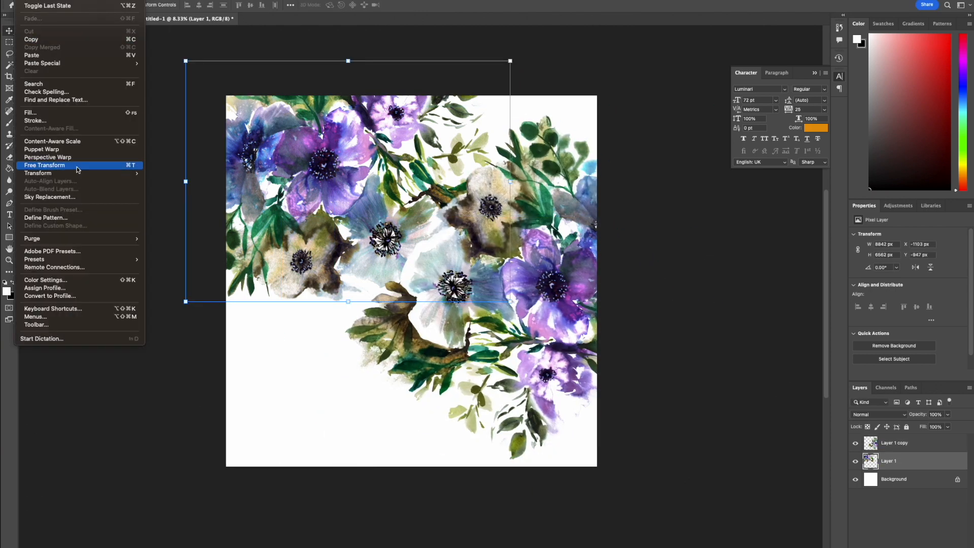
{"action": "mouse_move", "coordinate": [38, 174]}
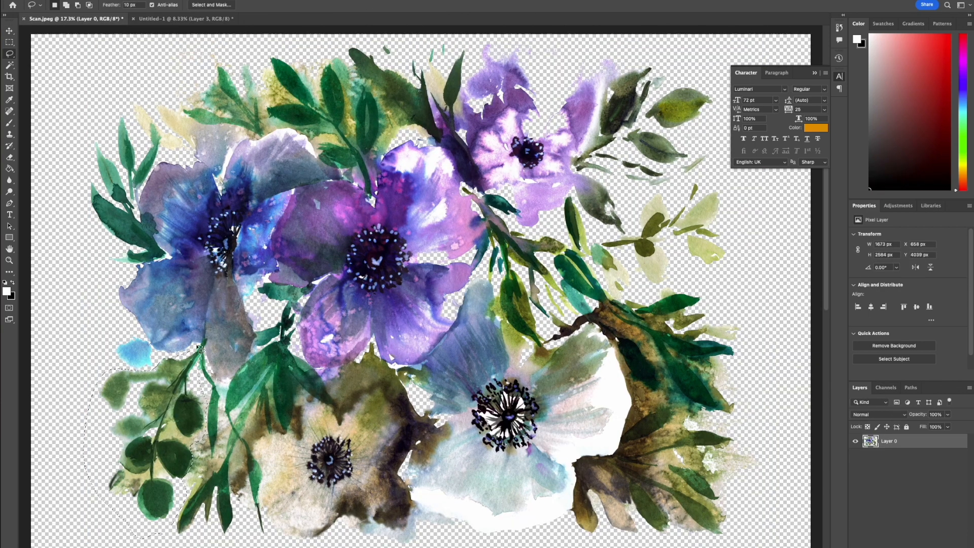
{"action": "key", "text": "ctrl+j"}
Lasso the round-leaf sprig, beige flower, pale purple flower and large purple flower in Scan.jpeg and copy them to separate layers.
{"action": "left_click_drag", "start_coordinate": [293, 304], "coordinate": [225, 405]}
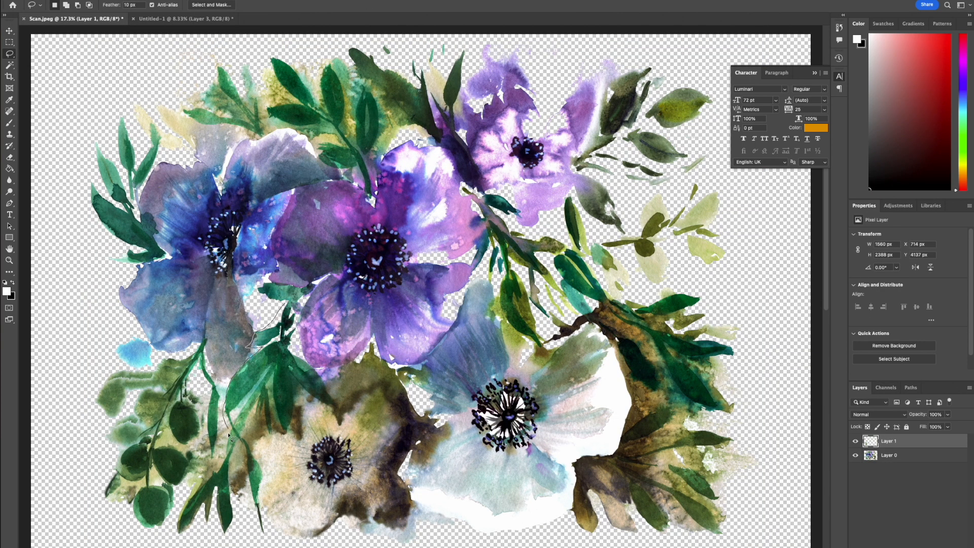
{"action": "left_click_drag", "start_coordinate": [295, 320], "coordinate": [297, 317]}
{"action": "key", "text": "ctrl+j"}
{"action": "left_click_drag", "start_coordinate": [553, 223], "coordinate": [558, 226]}
{"action": "key", "text": "ctrl+j"}
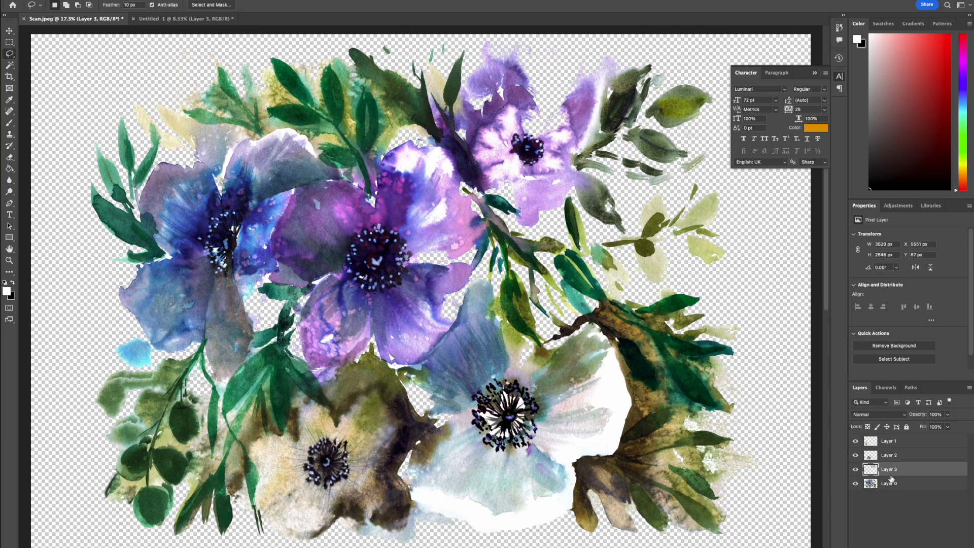
{"action": "left_click_drag", "start_coordinate": [451, 329], "coordinate": [471, 203]}
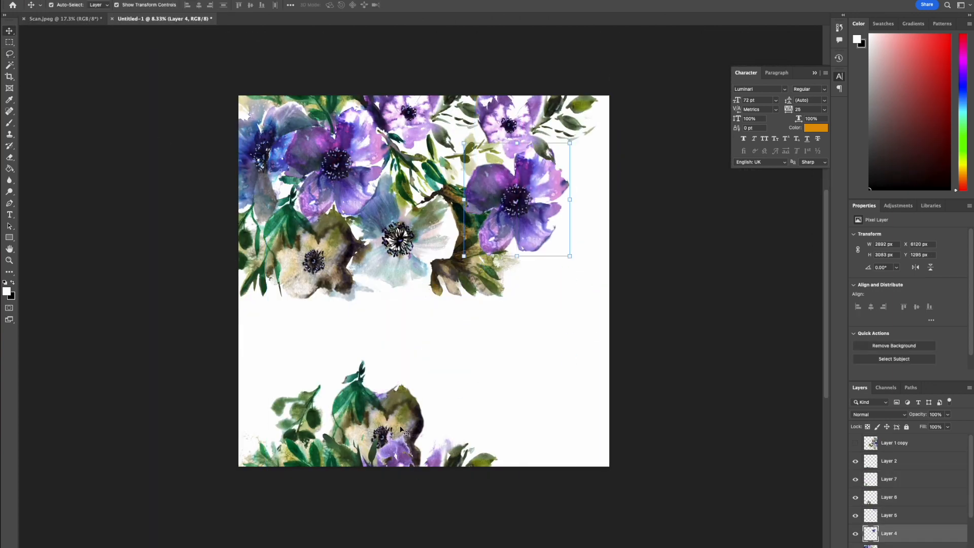
Arrange the separate beige flower and round-leaf sprig in the gaps of the pattern.
{"action": "left_click_drag", "start_coordinate": [576, 290], "coordinate": [600, 312]}
{"action": "left_click", "coordinate": [888, 479]}
{"action": "left_click_drag", "start_coordinate": [315, 428], "coordinate": [395, 344]}
{"action": "key", "text": "Return"}
Show the rotated artwork copy, send it beneath the other floral layers, and rotate and fit it into the pattern's lower-left area.
{"action": "left_click", "coordinate": [855, 443]}
{"action": "left_click_drag", "start_coordinate": [894, 443], "coordinate": [894, 531]}
{"action": "key", "text": "super+t"}
{"action": "left_click_drag", "start_coordinate": [729, 492], "coordinate": [699, 473]}
{"action": "left_click_drag", "start_coordinate": [535, 374], "coordinate": [396, 449]}
{"action": "left_click_drag", "start_coordinate": [392, 319], "coordinate": [395, 319]}
{"action": "mouse_move", "coordinate": [450, 384]}
{"action": "left_mouse_down"}
{"action": "mouse_move", "coordinate": [442, 343]}
{"action": "mouse_move", "coordinate": [455, 390]}
{"action": "left_mouse_up"}
{"action": "key", "text": "Return"}
{"action": "left_click", "coordinate": [658, 422]}
Copy part of the rotated artwork to a new layer and offset it +10080 px horizontally.
{"action": "left_click", "coordinate": [894, 523]}
{"action": "key", "text": "m"}
{"action": "left_click_drag", "start_coordinate": [609, 453], "coordinate": [365, 445]}
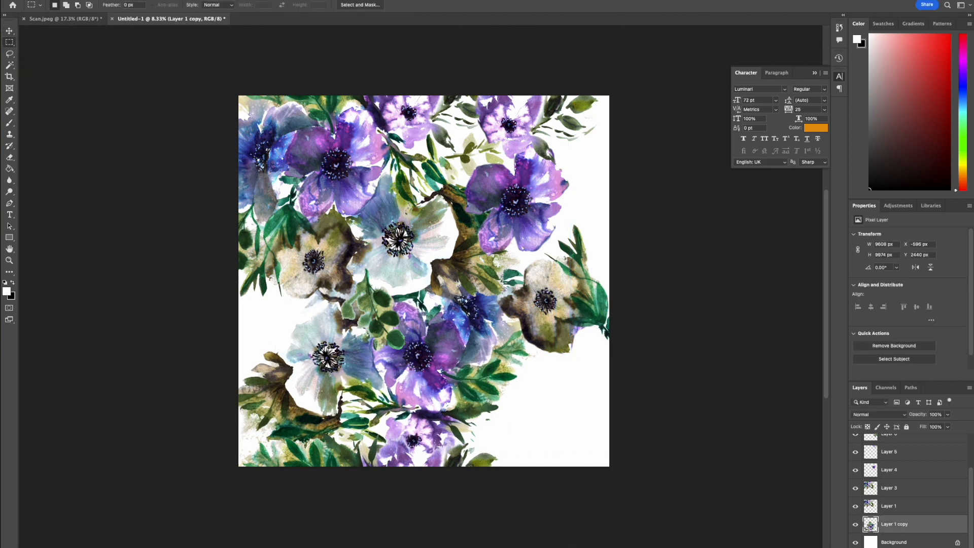
{"action": "key", "text": "super+j"}
{"action": "left_click", "coordinate": [26, 0]}
{"action": "left_click", "coordinate": [70, 167]}
{"action": "left_click", "coordinate": [104, 3]}
{"action": "type", "text": "+10100"}
{"action": "scroll", "coordinate": [423, 280], "scroll_direction": "right", "scroll_amount": 1}
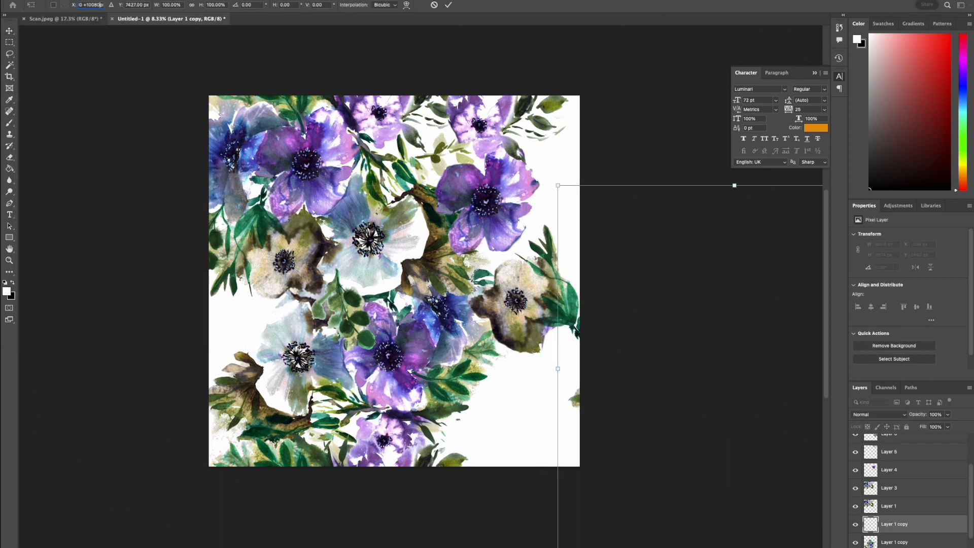
{"action": "key", "text": "Return"}
Duplicate the upper-left artwork layer and offset the duplicate +10080 px horizontally to continue it at the opposite edge.
{"action": "left_click", "coordinate": [306, 268]}
{"action": "key", "text": "super+j"}
{"action": "left_click", "coordinate": [26, 0]}
{"action": "left_click", "coordinate": [70, 167]}
{"action": "left_click", "coordinate": [92, 5]}
{"action": "type", "text": "+10080"}
{"action": "left_click", "coordinate": [689, 408]}
Duplicate the offset artwork again and adjust the duplicate's vertical position with Free Transform.
{"action": "key", "text": "super+j"}
{"action": "left_click", "coordinate": [26, 0]}
{"action": "left_click", "coordinate": [69, 166]}
{"action": "left_click", "coordinate": [144, 4]}
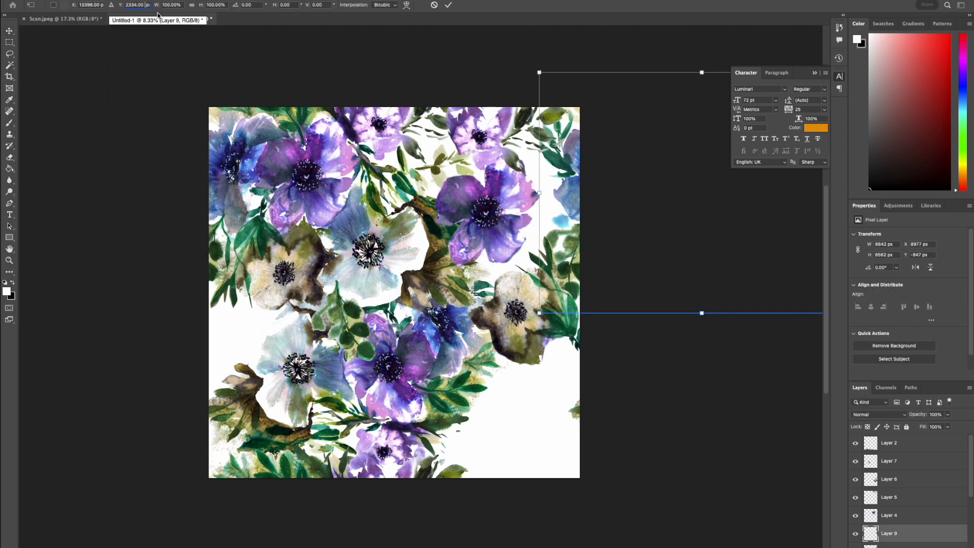
{"action": "key", "text": "Return"}
Reposition the large purple flower and place the beige flower lower in the layer order beneath its neighbours.
{"action": "left_click_drag", "start_coordinate": [489, 224], "coordinate": [510, 227]}
{"action": "left_click_drag", "start_coordinate": [560, 161], "coordinate": [569, 151]}
{"action": "left_click", "coordinate": [522, 310]}
{"action": "left_click_drag", "start_coordinate": [908, 479], "coordinate": [911, 532]}
{"action": "left_click_drag", "start_coordinate": [465, 226], "coordinate": [457, 216]}
{"action": "left_click_drag", "start_coordinate": [538, 298], "coordinate": [540, 300]}
Duplicate the beige flower and offset the duplicate by 10080 px to wrap it around the canvas edge.
{"action": "key", "text": "super+j"}
{"action": "left_click", "coordinate": [27, 0]}
{"action": "left_click", "coordinate": [69, 166]}
{"action": "type", "text": "10080"}
{"action": "key", "text": "Return"}
Move the round-leaf sprig over the canvas's left edge, and offset a duplicate of it by 10080 px to the opposite edge.
{"action": "left_click_drag", "start_coordinate": [342, 301], "coordinate": [233, 301]}
{"action": "left_click_drag", "start_coordinate": [910, 544], "coordinate": [910, 543]}
{"action": "key", "text": "super+j"}
{"action": "left_click", "coordinate": [26, 0]}
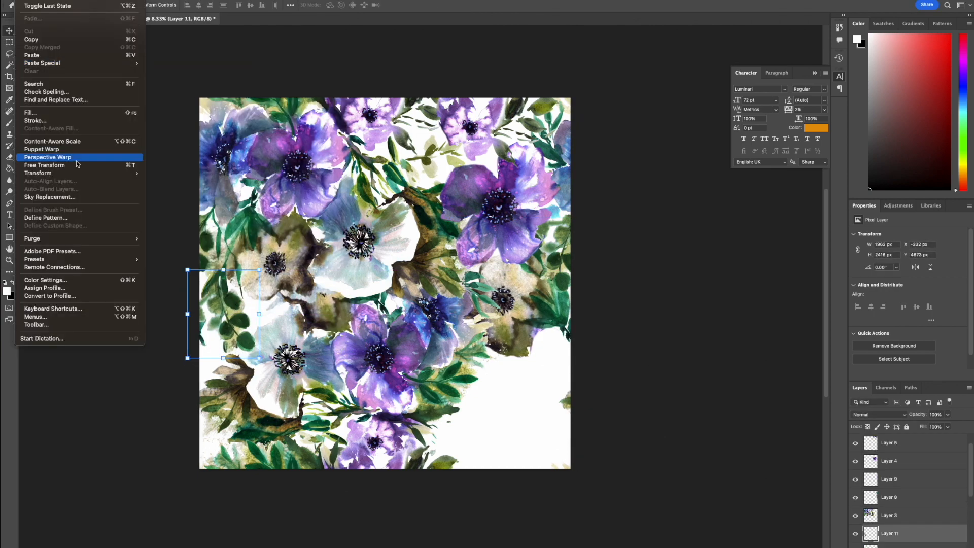
{"action": "left_click", "coordinate": [74, 166]}
{"action": "type", "text": "10080"}
{"action": "scroll", "coordinate": [527, 314], "scroll_direction": "right", "scroll_amount": 4}
{"action": "key", "text": "Return"}
Bring the pale purple flower from Scan.jpeg into the pattern, and rotate and position it in the empty lower-right area.
{"action": "left_click", "coordinate": [873, 482]}
{"action": "scroll", "coordinate": [874, 483], "scroll_direction": "down", "scroll_amount": 5}
{"action": "left_click", "coordinate": [880, 488]}
{"action": "left_click", "coordinate": [65, 19]}
{"action": "left_click_drag", "start_coordinate": [543, 150], "coordinate": [362, 357]}
{"action": "left_click_drag", "start_coordinate": [454, 400], "coordinate": [470, 338]}
{"action": "left_click_drag", "start_coordinate": [388, 371], "coordinate": [425, 374]}
{"action": "left_click_drag", "start_coordinate": [407, 431], "coordinate": [403, 458]}
{"action": "left_click_drag", "start_coordinate": [411, 408], "coordinate": [406, 404]}
{"action": "left_click_drag", "start_coordinate": [578, 429], "coordinate": [499, 398]}
{"action": "key", "text": "Return"}
Duplicate the pale purple flower and offset the duplicate -10080 px vertically.
{"action": "left_click_drag", "start_coordinate": [452, 356], "coordinate": [454, 356]}
{"action": "key", "text": "super+j"}
{"action": "left_click", "coordinate": [46, 0]}
{"action": "mouse_move", "coordinate": [26, 0]}
{"action": "left_click", "coordinate": [74, 165]}
{"action": "left_click", "coordinate": [143, 5]}
{"action": "type", "text": "-10080"}
{"action": "key", "text": "Return"}
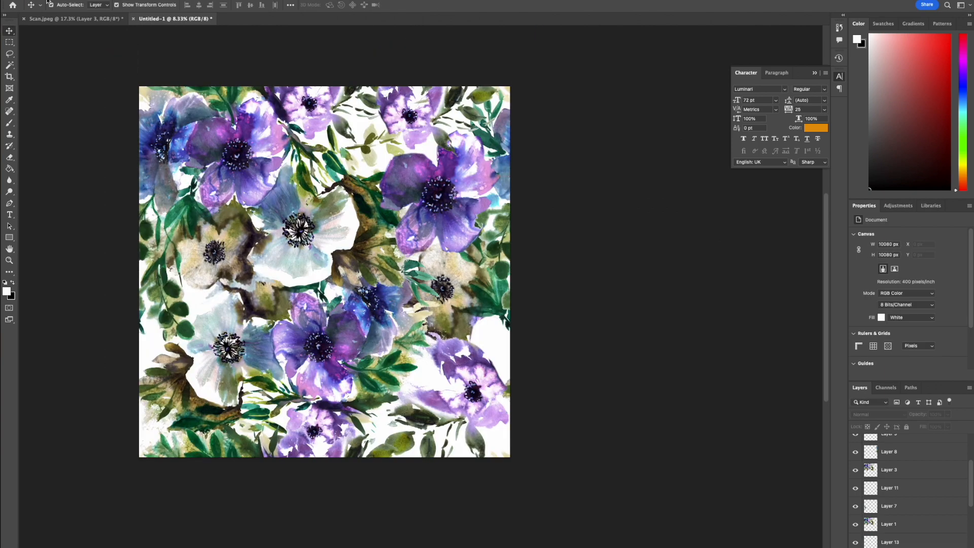
Add a pattern fill layer of the design at 45% scale to test the repeat, and undo the last change.
{"action": "left_click", "coordinate": [66, 0]}
{"action": "mouse_move", "coordinate": [147, 84]}
{"action": "left_click", "coordinate": [198, 100]}
{"action": "key", "text": "Return"}
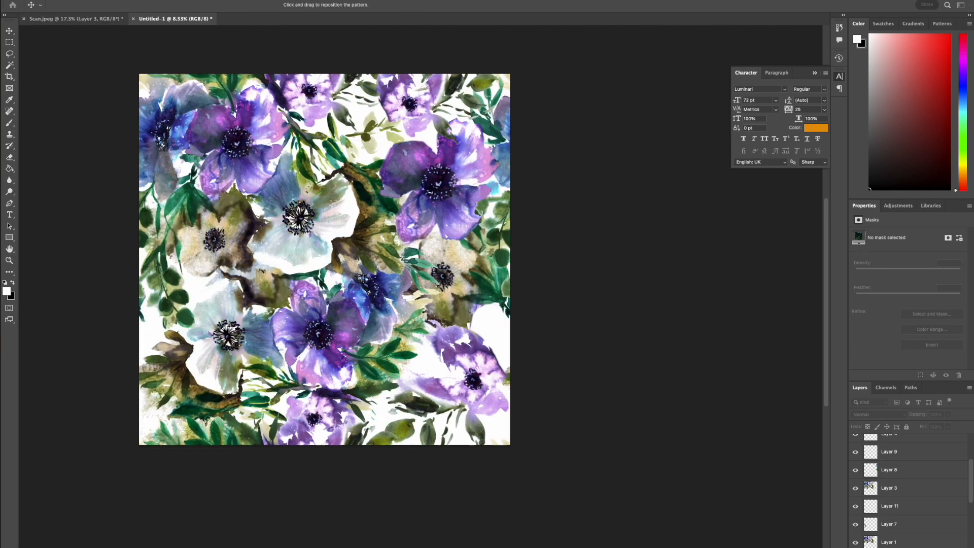
{"action": "type", "text": "45"}
{"action": "key", "text": "Return"}
{"action": "key", "text": "super+z"}
Sample a muted sage green and fill the background layer behind the flowers with it.
{"action": "left_click", "coordinate": [256, 257]}
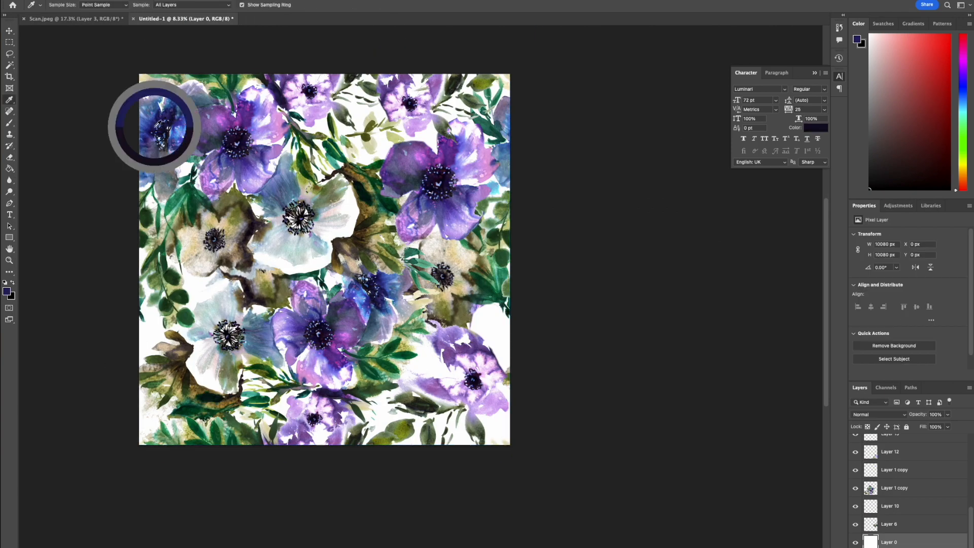
{"action": "left_click", "coordinate": [486, 373]}
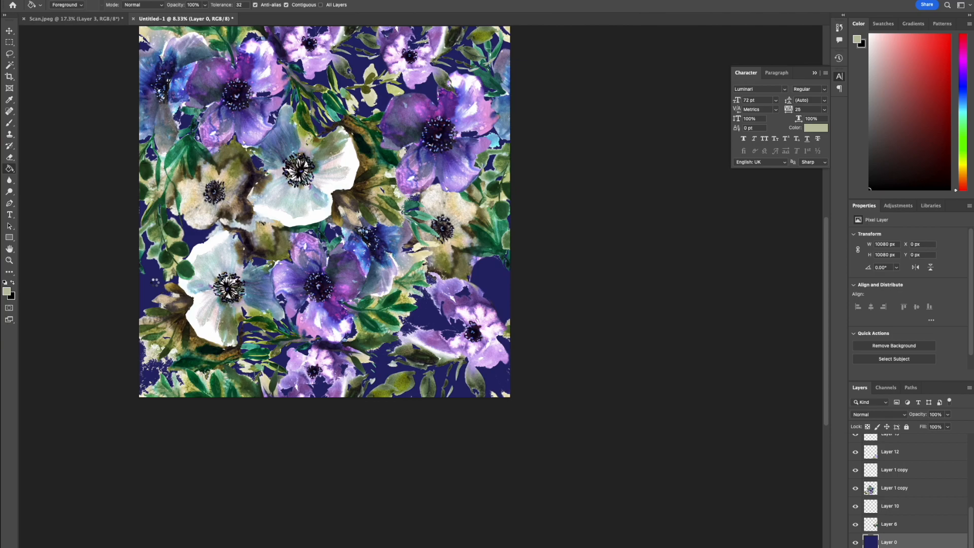
{"action": "scroll", "coordinate": [155, 282], "scroll_direction": "up", "scroll_amount": 2}
{"action": "key", "text": "super+plus"}
{"action": "key", "text": "super+plus"}
{"action": "key", "text": "super+plus"}
{"action": "key", "text": "super+plus"}
{"action": "key", "text": "super+plus"}
{"action": "scroll", "coordinate": [450, 335], "scroll_direction": "down", "scroll_amount": 10}
{"action": "scroll", "coordinate": [449, 334], "scroll_direction": "up", "scroll_amount": 10}
{"action": "key", "text": "super+minus"}
{"action": "key", "text": "super+minus"}
{"action": "key", "text": "super+minus"}
{"action": "key", "text": "super+minus"}
{"action": "key", "text": "super+minus"}
{"action": "key", "text": "super+minus"}
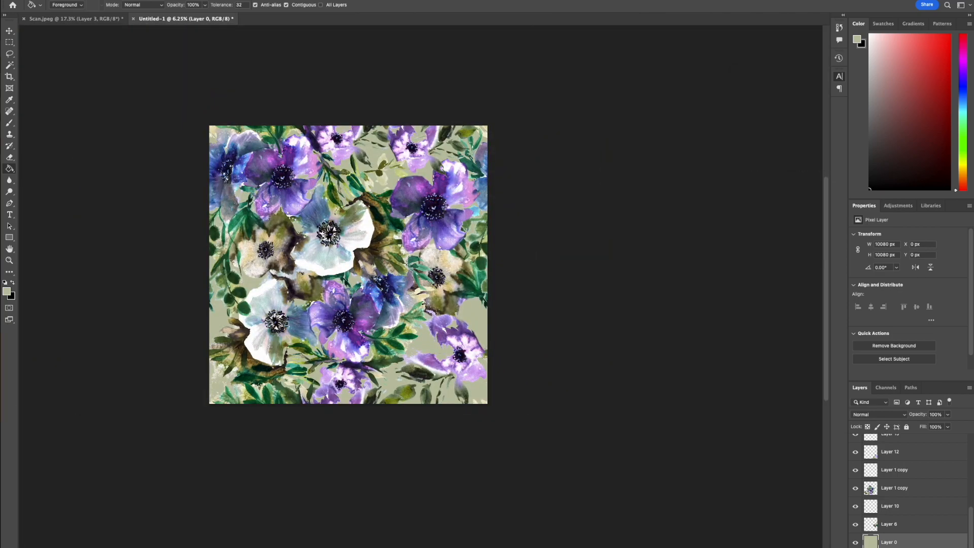
Place GridSeamless.png and scale it to cover the whole 10080 × 10080 px canvas.
{"action": "mouse_move", "coordinate": [349, 264]}
{"action": "left_mouse_down"}
{"action": "mouse_move", "coordinate": [275, 191]}
{"action": "mouse_move", "coordinate": [487, 403]}
{"action": "left_mouse_up"}
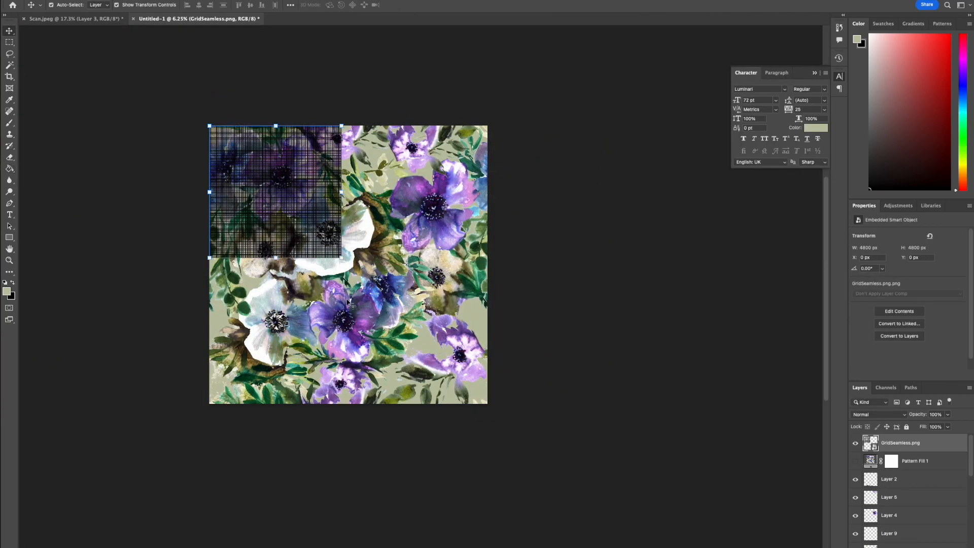
{"action": "key", "text": "Return"}
Try several blend modes on the grid texture layer to compare their effect on the flowers.
{"action": "left_click", "coordinate": [878, 415]}
{"action": "left_click", "coordinate": [868, 453]}
{"action": "left_click", "coordinate": [878, 414]}
{"action": "left_click", "coordinate": [884, 447]}
{"action": "key", "text": "super+plus"}
{"action": "key", "text": "super+plus"}
{"action": "key", "text": "super+plus"}
{"action": "key", "text": "super+plus"}
{"action": "left_click", "coordinate": [878, 414]}
{"action": "left_click", "coordinate": [877, 424]}
Set the grid texture layer's blend mode to Soft Light and its opacity to 14%.
{"action": "left_click", "coordinate": [878, 415]}
{"action": "left_click", "coordinate": [871, 461]}
{"action": "left_click", "coordinate": [947, 415]}
{"action": "left_click_drag", "start_coordinate": [949, 426], "coordinate": [914, 429]}
{"action": "key", "text": "super+minus"}
{"action": "key", "text": "super+minus"}
{"action": "key", "text": "super+minus"}
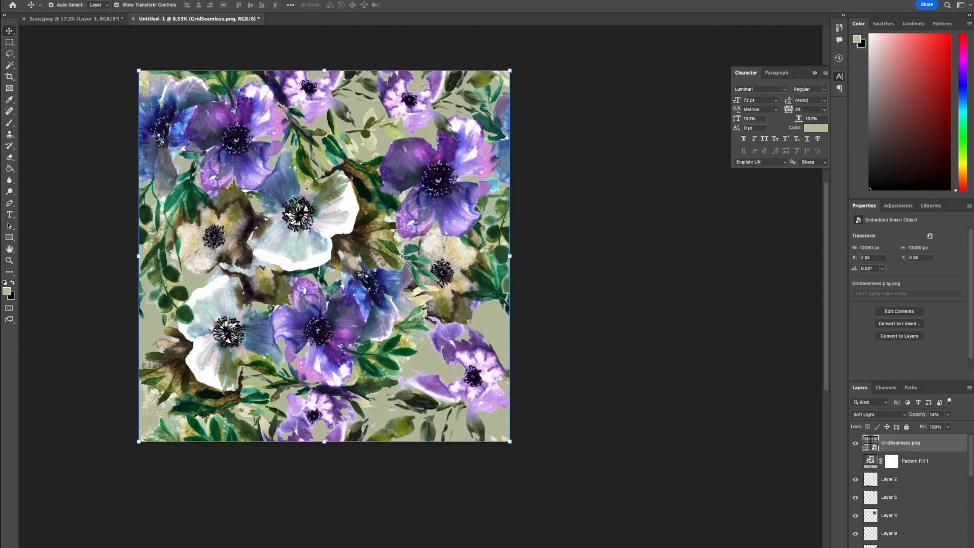
Place watercolor paper 24x16.jpg, scale it over the whole canvas and set its blend mode to Color Burn.
{"action": "left_click", "coordinate": [839, 76]}
{"action": "left_click_drag", "start_coordinate": [302, 114], "coordinate": [324, 167]}
{"action": "left_click_drag", "start_coordinate": [449, 256], "coordinate": [510, 261]}
{"action": "key", "text": "Return"}
{"action": "left_click", "coordinate": [878, 415]}
{"action": "left_click", "coordinate": [873, 452]}
Examine how the watercolour paper texture looks over the flowers, both up close and across the whole tile.
{"action": "key", "text": "super+plus"}
{"action": "key", "text": "super+plus"}
{"action": "key", "text": "super+plus"}
{"action": "key", "text": "super+minus"}
{"action": "key", "text": "super+minus"}
{"action": "key", "text": "super+minus"}
{"action": "key", "text": "super+minus"}
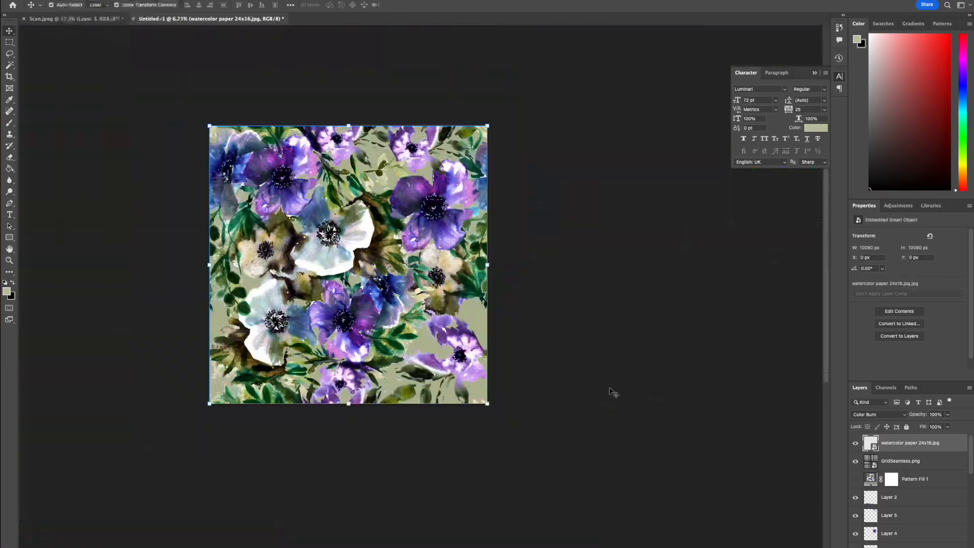
{"action": "key", "text": "super+plus"}
{"action": "key", "text": "super+plus"}
{"action": "key", "text": "super+plus"}
{"action": "key", "text": "super+plus"}
{"action": "key", "text": "super+plus"}
{"action": "key", "text": "super+plus"}
{"action": "scroll", "coordinate": [611, 392], "scroll_direction": "down", "scroll_amount": 10}
{"action": "scroll", "coordinate": [611, 387], "scroll_direction": "left", "scroll_amount": 20}
{"action": "scroll", "coordinate": [582, 379], "scroll_direction": "up", "scroll_amount": 14}
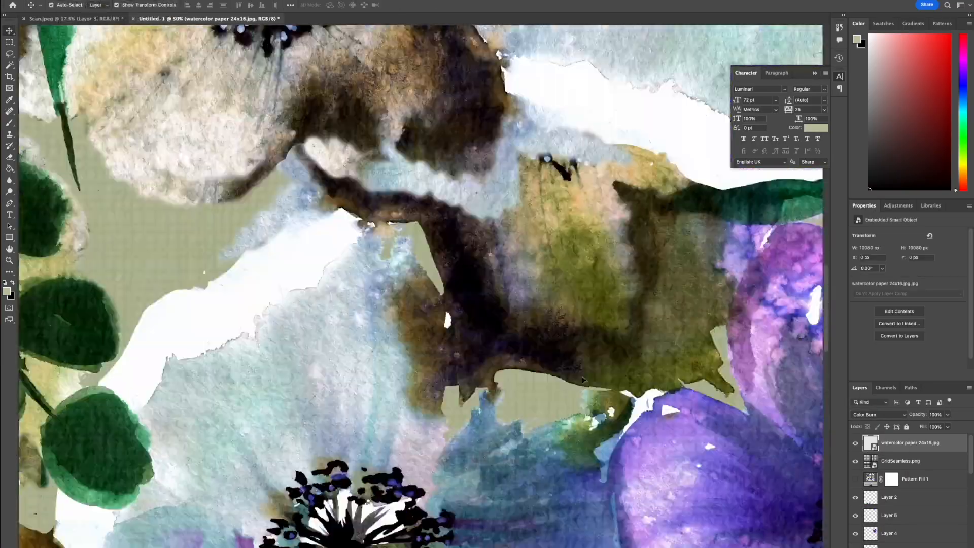
{"action": "scroll", "coordinate": [584, 380], "scroll_direction": "up", "scroll_amount": 2}
Duplicate the watercolour paper layer and set the copy's blend mode to Multiply.
{"action": "key", "text": "super+j"}
{"action": "left_click", "coordinate": [879, 415]}
{"action": "left_click", "coordinate": [871, 405]}
{"action": "scroll", "coordinate": [596, 349], "scroll_direction": "up", "scroll_amount": 15}
{"action": "key", "text": "super+minus"}
{"action": "key", "text": "super+minus"}
{"action": "key", "text": "super+minus"}
{"action": "key", "text": "super+minus"}
{"action": "key", "text": "super+minus"}
{"action": "key", "text": "super+minus"}
{"action": "key", "text": "super+minus"}
{"action": "key", "text": "super+minus"}
{"action": "scroll", "coordinate": [613, 352], "scroll_direction": "up", "scroll_amount": 3}
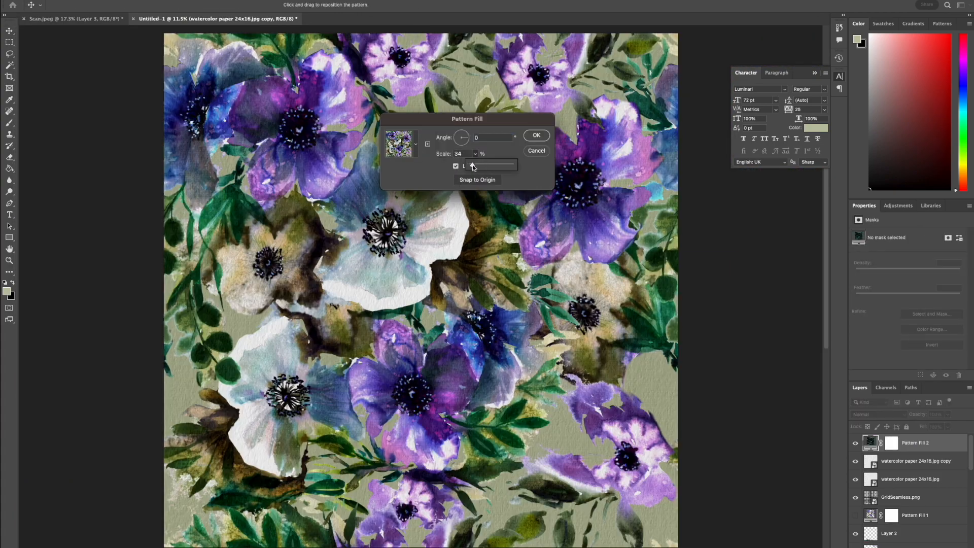
Preview the textured tile as a pattern fill at 45% scale.
{"action": "type", "text": "45"}
{"action": "left_click_drag", "start_coordinate": [487, 294], "coordinate": [515, 309]}
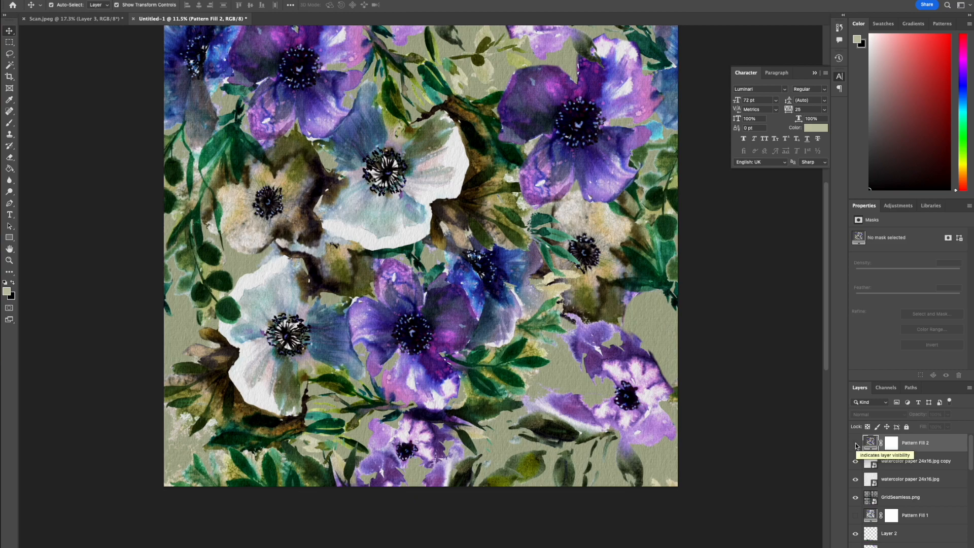
Copy the large purple anemone into the lower-right gap and add a rotated, reduced blue flower from Scan.jpeg beside it.
{"action": "left_click", "coordinate": [598, 196]}
{"action": "left_click_drag", "start_coordinate": [598, 196], "coordinate": [578, 428]}
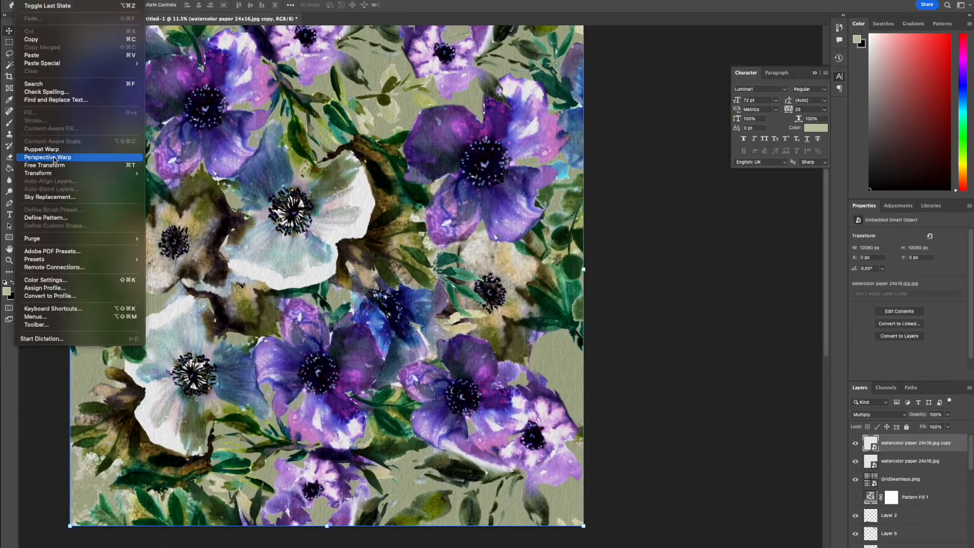
{"action": "left_click", "coordinate": [212, 101]}
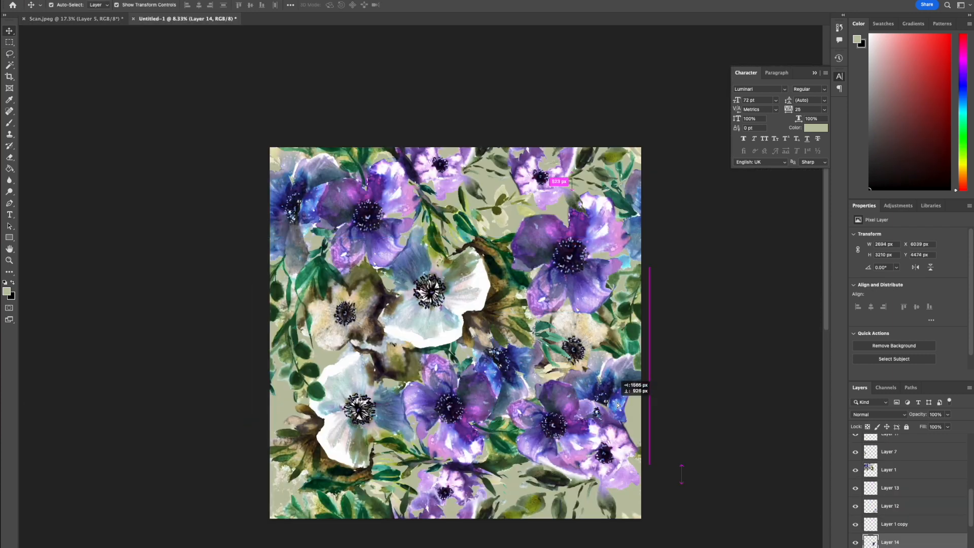
{"action": "left_click_drag", "start_coordinate": [631, 387], "coordinate": [626, 377]}
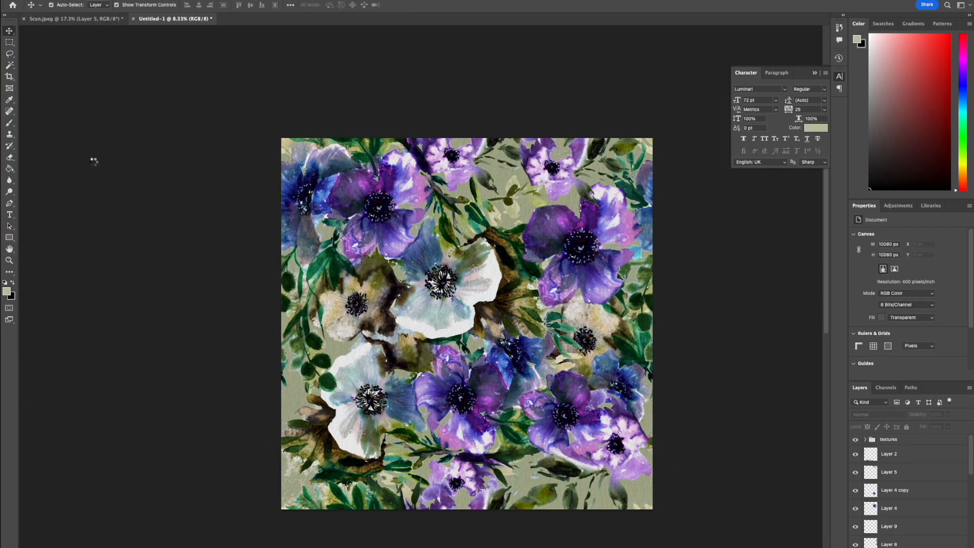
Preview the updated tile with a pattern fill layer scaled to 45%.
{"action": "left_click", "coordinate": [562, 158]}
{"action": "left_click", "coordinate": [552, 144]}
{"action": "left_click", "coordinate": [612, 154]}
{"action": "left_click_drag", "start_coordinate": [615, 167], "coordinate": [613, 166]}
{"action": "left_click", "coordinate": [612, 154]}
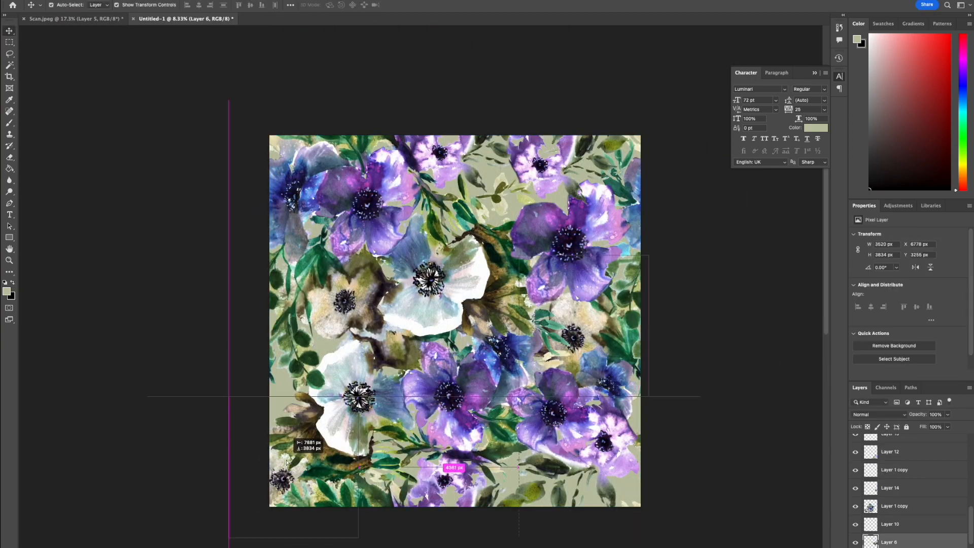
Bring the beige flower copy above the other flower layers and move it over the tile's lower-left corner.
{"action": "left_click_drag", "start_coordinate": [898, 538], "coordinate": [929, 466]}
{"action": "left_click_drag", "start_coordinate": [364, 390], "coordinate": [223, 471]}
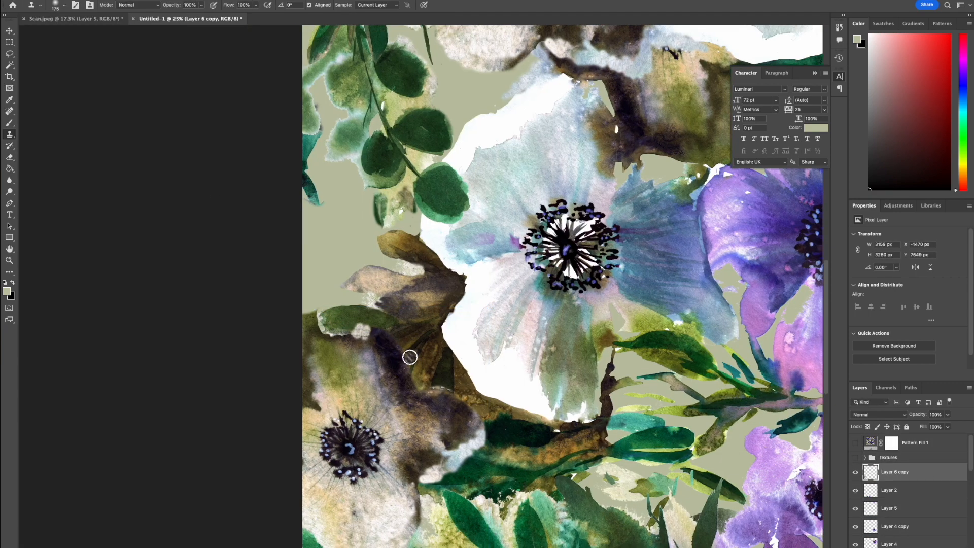
Erase the leftover painting above the beige corner flower with the Eraser to uncover the brown leaves behind it.
{"action": "left_click", "coordinate": [55, 5]}
{"action": "left_click", "coordinate": [321, 325]}
{"action": "key", "text": "e"}
{"action": "key", "text": "s"}
{"action": "left_click", "coordinate": [56, 5]}
{"action": "key", "text": "e"}
{"action": "left_click", "coordinate": [56, 4]}
{"action": "left_click_drag", "start_coordinate": [69, 52], "coordinate": [62, 53]}
{"action": "left_click", "coordinate": [354, 333]}
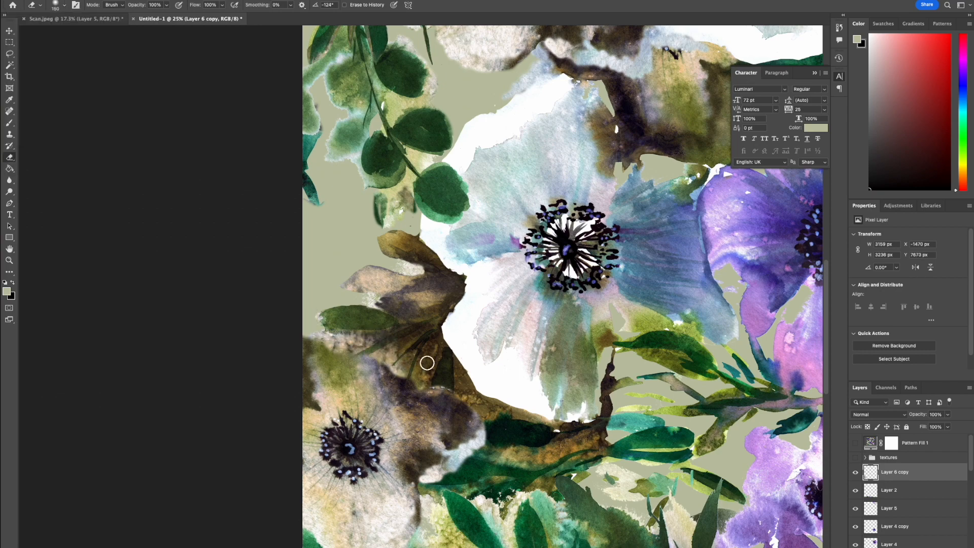
Erase the remaining unwanted edges around the beige corner flower so it blends with the neighbouring leaves.
{"action": "key", "text": "v"}
{"action": "left_click_drag", "start_coordinate": [295, 370], "coordinate": [434, 352]}
{"action": "left_click_drag", "start_coordinate": [519, 343], "coordinate": [593, 374]}
{"action": "scroll", "coordinate": [558, 365], "scroll_direction": "down", "scroll_amount": 4}
{"action": "left_click_drag", "start_coordinate": [326, 359], "coordinate": [352, 395]}
{"action": "key", "text": "v"}
{"action": "mouse_move", "coordinate": [495, 405]}
{"action": "left_mouse_down"}
{"action": "mouse_move", "coordinate": [470, 321]}
{"action": "mouse_move", "coordinate": [366, 402]}
{"action": "left_mouse_up"}
{"action": "key", "text": "v"}
{"action": "scroll", "coordinate": [366, 401], "scroll_direction": "down", "scroll_amount": 5}
Duplicate the beige corner flower and shift the copy vertically by -10080 px.
{"action": "key", "text": "super+j"}
{"action": "left_click", "coordinate": [23, 1]}
{"action": "left_click", "coordinate": [58, 166]}
{"action": "left_click", "coordinate": [148, 4]}
{"action": "type", "text": "-10080"}
{"action": "key", "text": "Return"}
Shift another copy of the beige corner flower horizontally by +10080 px to the tile's opposite edge.
{"action": "left_click", "coordinate": [22, 1]}
{"action": "left_click", "coordinate": [50, 166]}
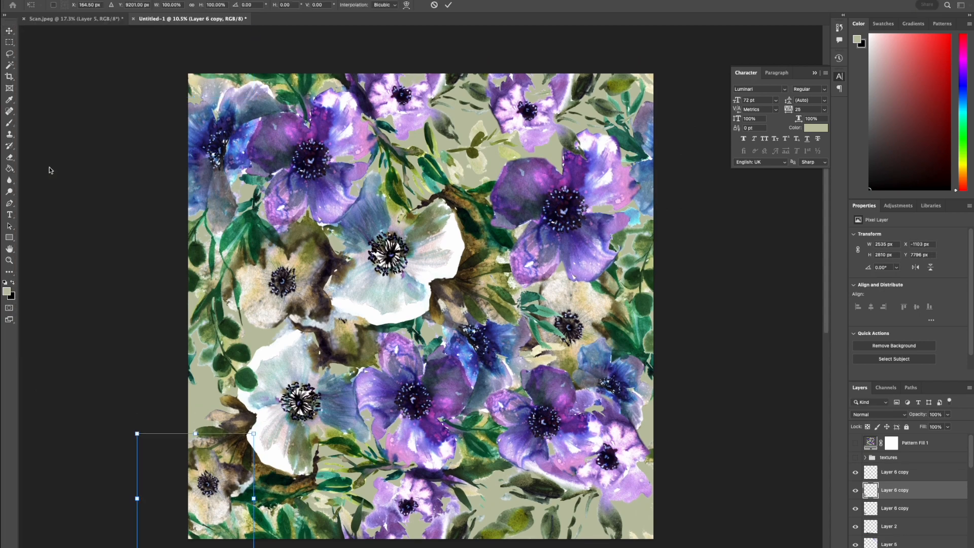
{"action": "left_click", "coordinate": [101, 5]}
{"action": "type", "text": "+10080"}
{"action": "key", "text": "super+plus"}
{"action": "key", "text": "super+plus"}
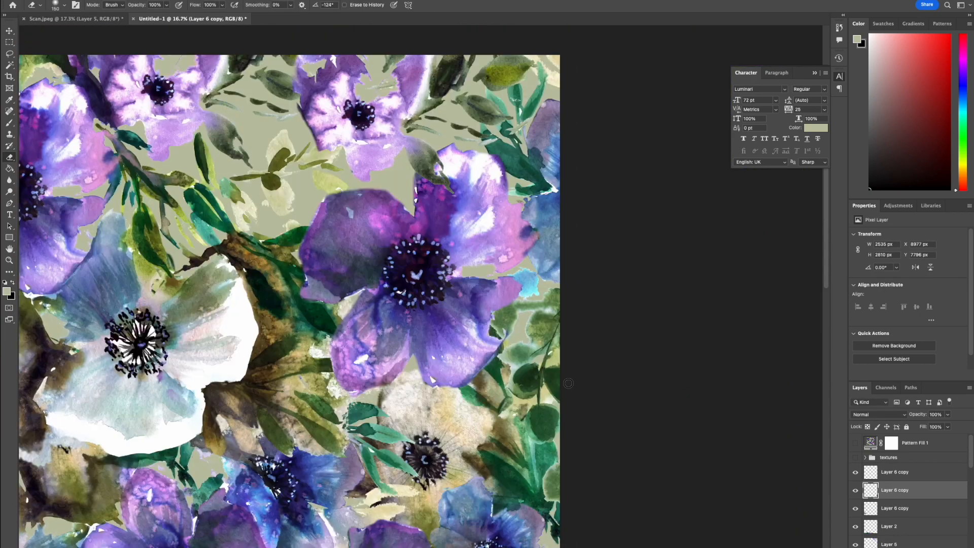
Shift a further copy of the horizontally offset beige flower by -10080 px vertically to the tile's upper-right corner.
{"action": "left_click", "coordinate": [23, 1]}
{"action": "left_click", "coordinate": [50, 166]}
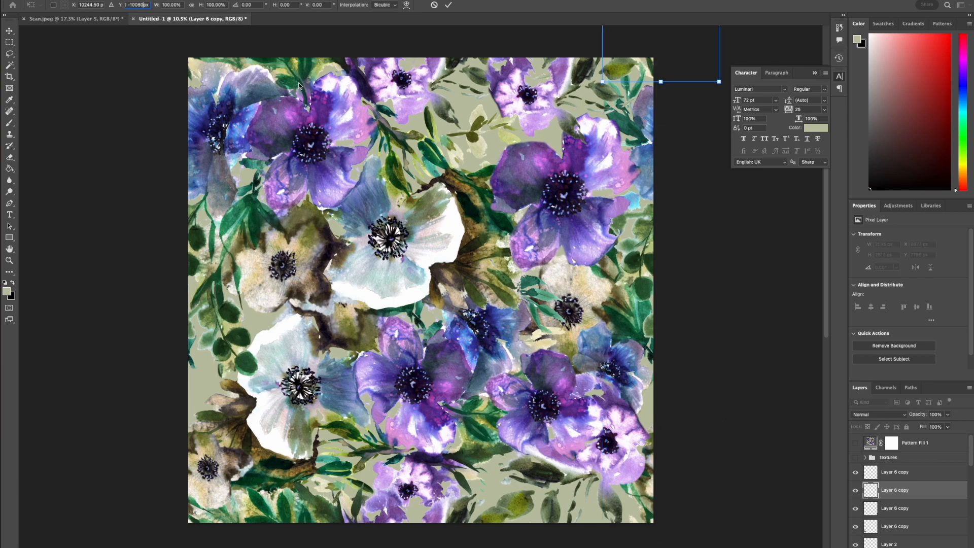
{"action": "key", "text": "Return"}
Show the textures group and delete the outdated Pattern Fill 1 layer.
{"action": "left_click", "coordinate": [855, 458]}
{"action": "left_click", "coordinate": [926, 447]}
{"action": "key", "text": "Delete"}
Define the current tile as a new pattern and add a pattern fill layer that uses it.
{"action": "left_click", "coordinate": [23, 1]}
{"action": "left_click", "coordinate": [552, 165]}
{"action": "left_click", "coordinate": [65, 1]}
{"action": "left_click", "coordinate": [552, 145]}
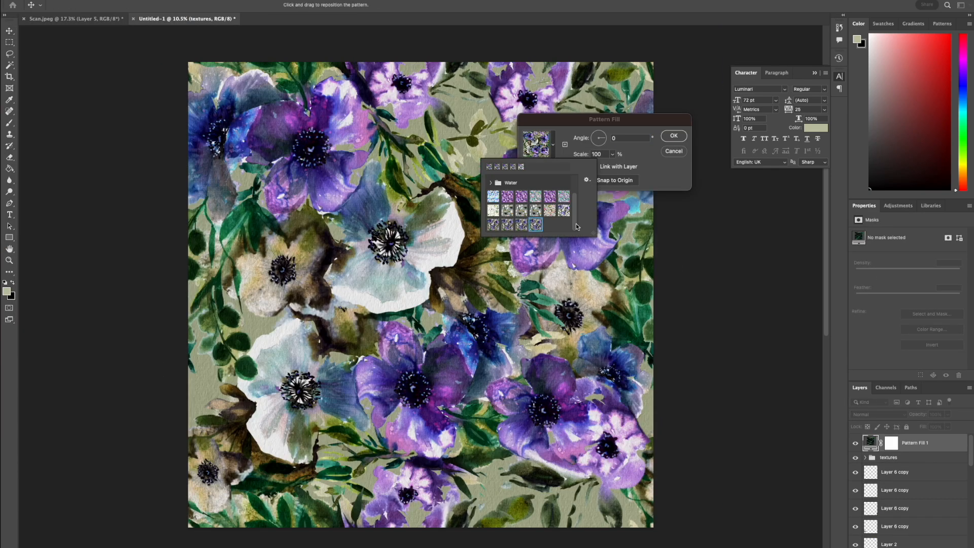
{"action": "key", "text": "Return"}
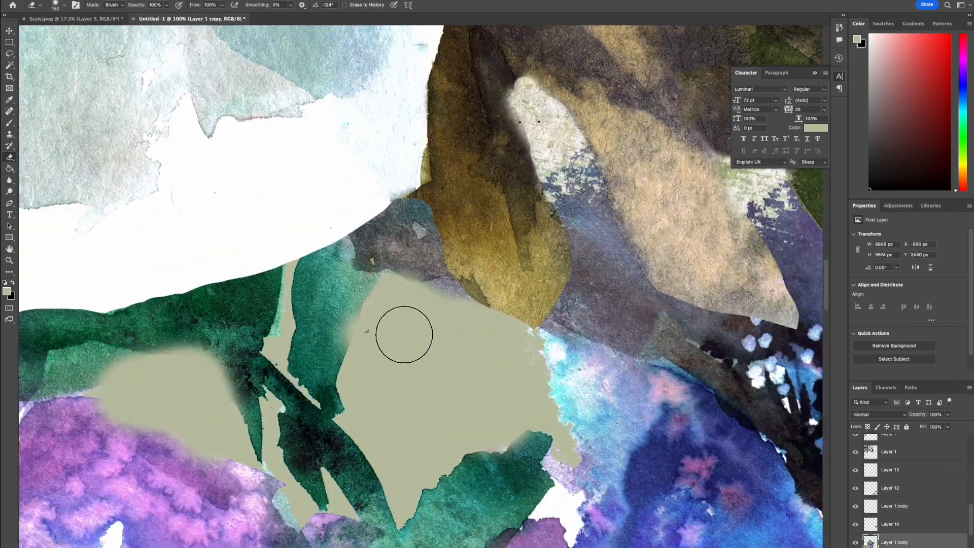
Erase stray marks in the gap between the teal leaves and cover the canvas with a pattern fill of the tile.
{"action": "left_click_drag", "start_coordinate": [325, 246], "coordinate": [300, 240]}
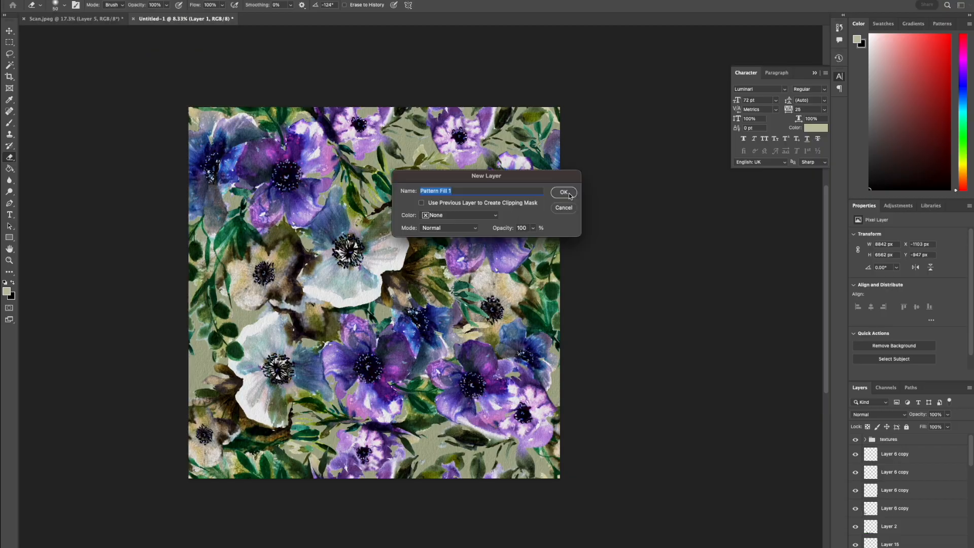
{"action": "left_click", "coordinate": [564, 193]}
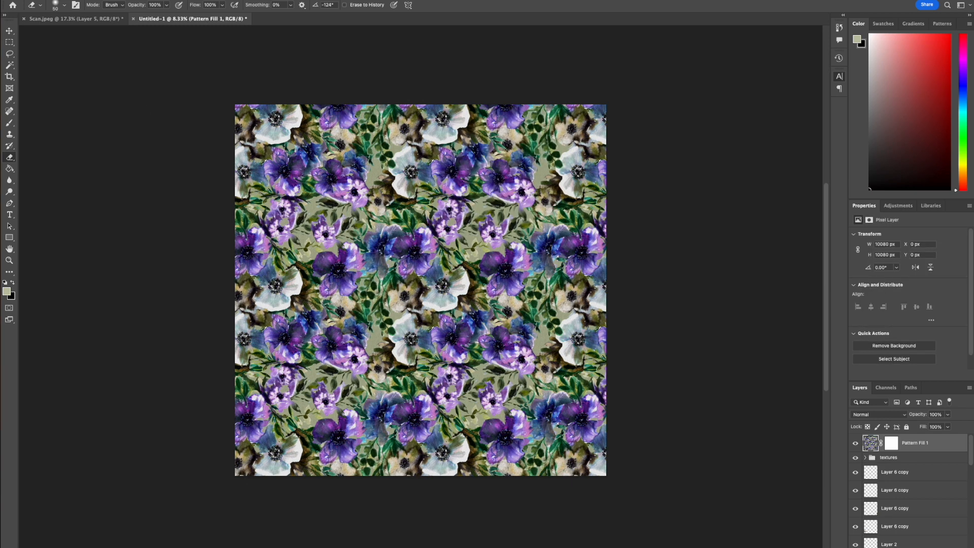
{"action": "left_click", "coordinate": [41, 1]}
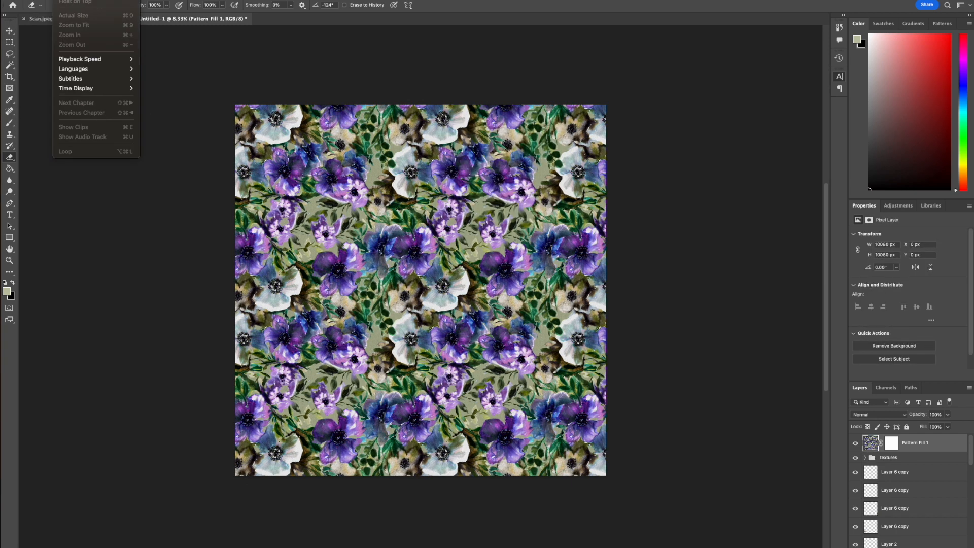
{"action": "key", "text": "Escape"}
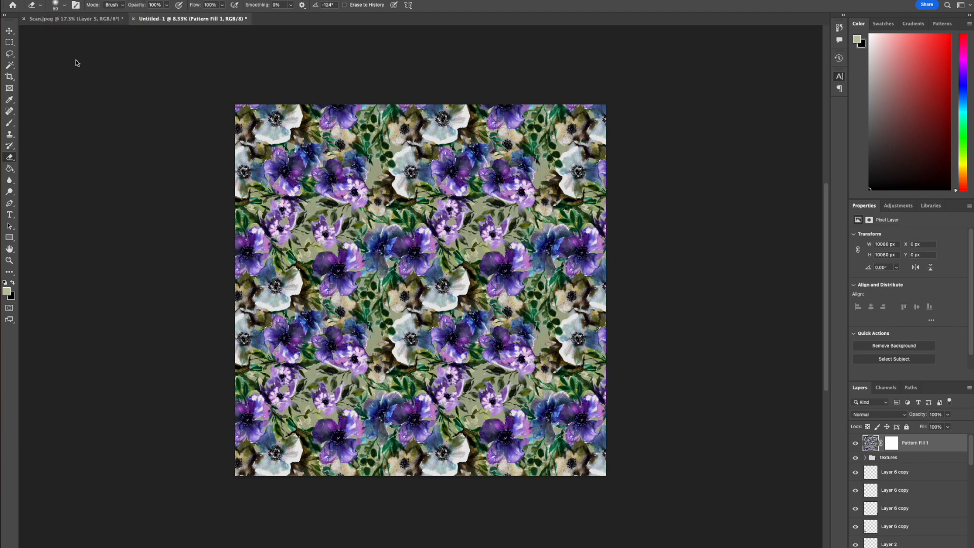